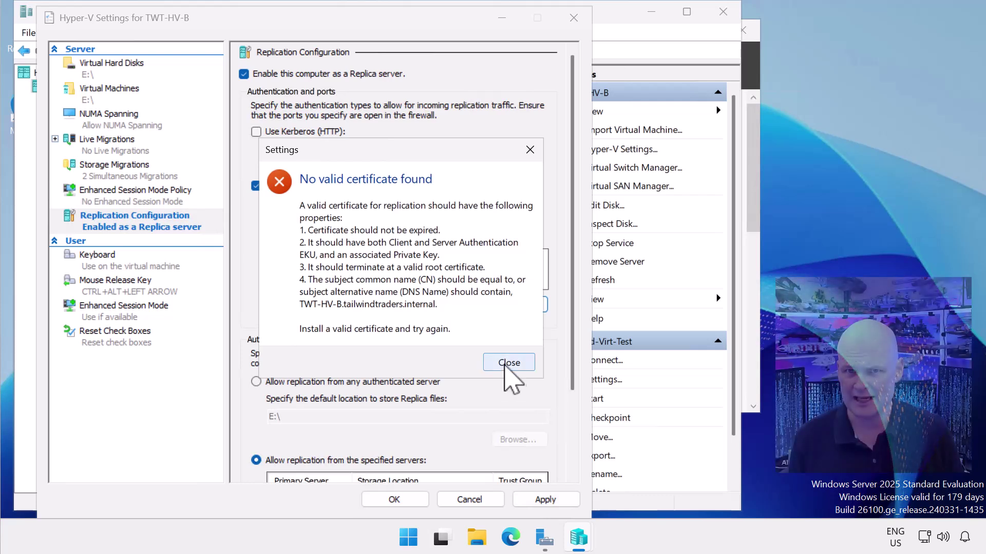
Step: Dismiss the certificate error, then close the TWT-HV-B settings and Hyper-V Manager without applying changes
click(508, 363)
click(573, 17)
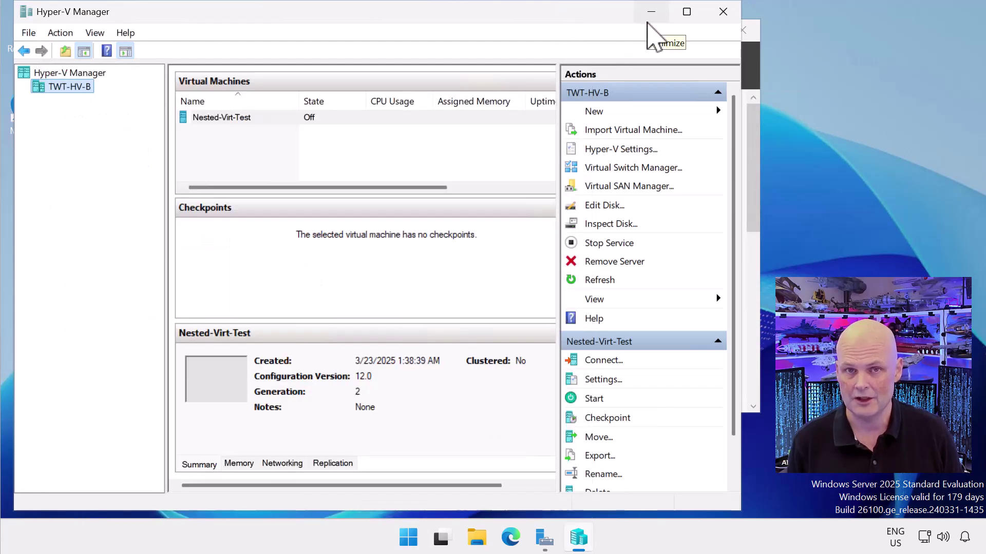
click(724, 12)
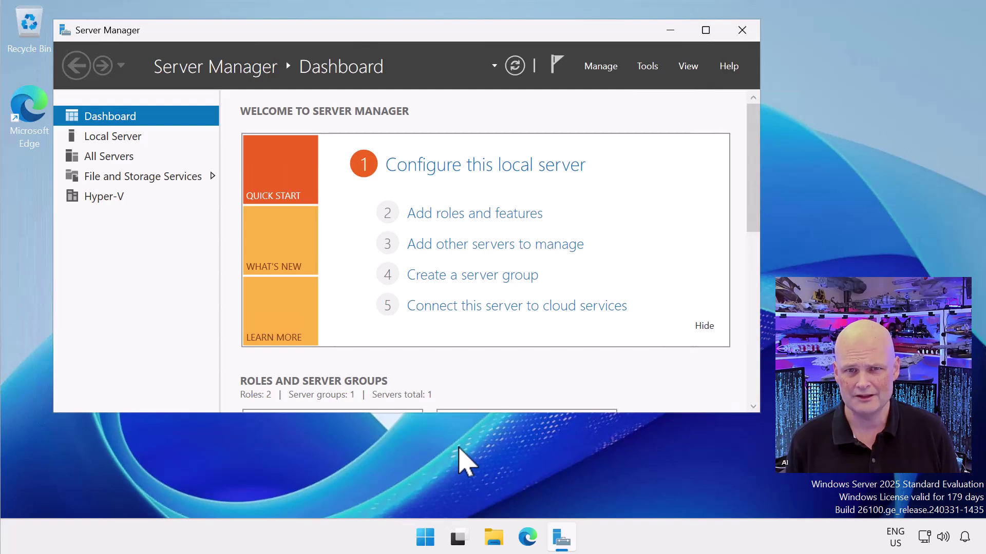
Step: Switch to an empty Microsoft Management Console by running mmc.exe, and reposition its window on the desktop
click(425, 537)
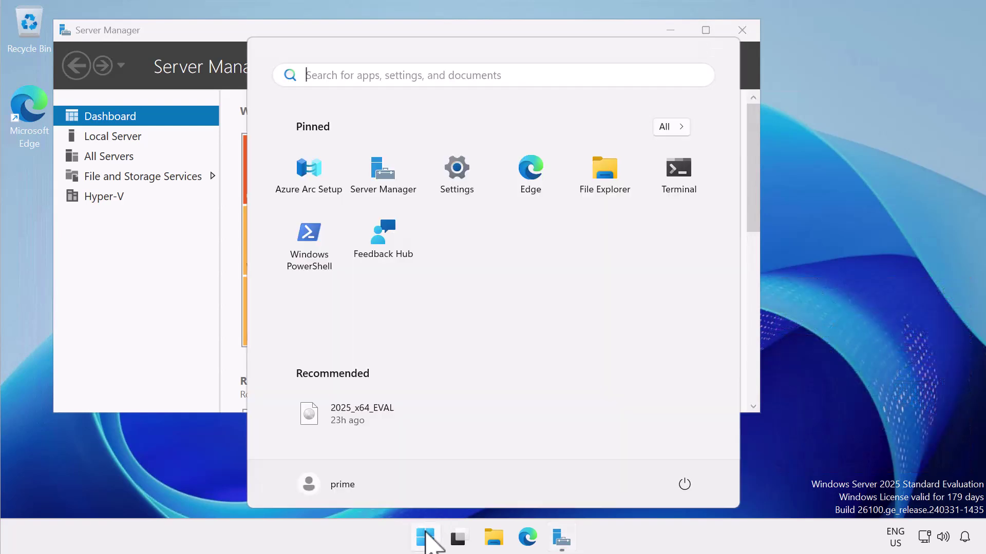
text(mmc.exe)
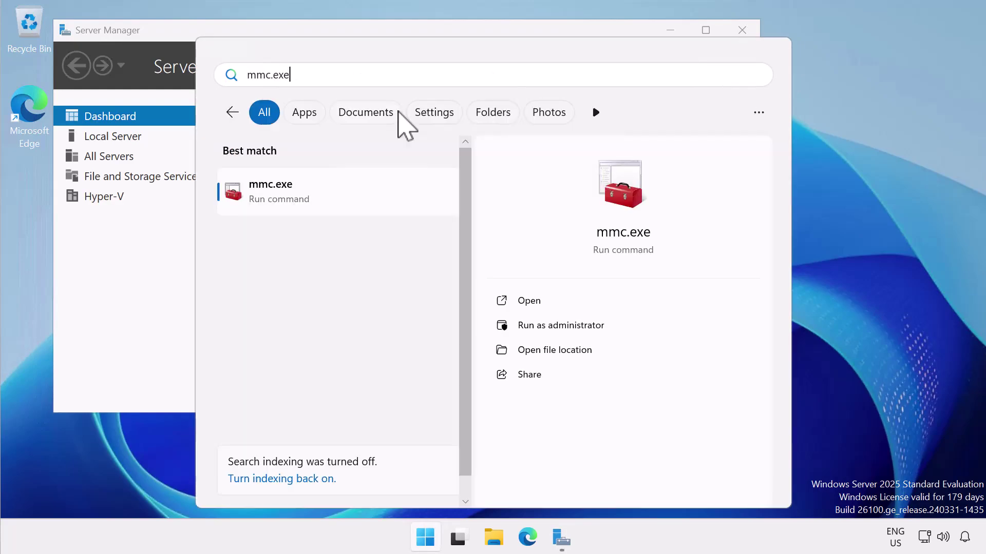
click(303, 198)
click(400, 389)
click(732, 33)
drag(359, 112, 291, 82)
Step: Add the Certificates snap-in to the console, managing the computer account of the local computer
click(62, 103)
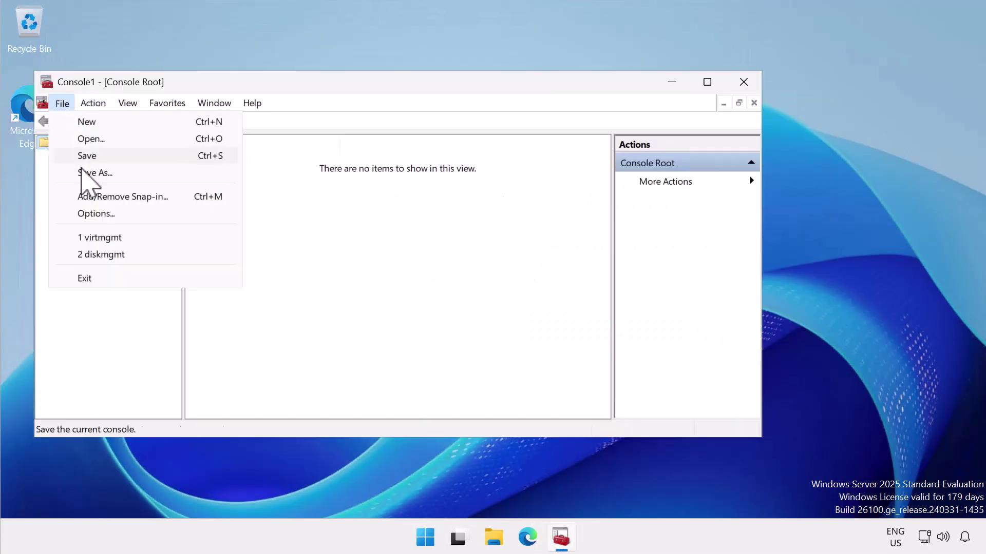
click(87, 197)
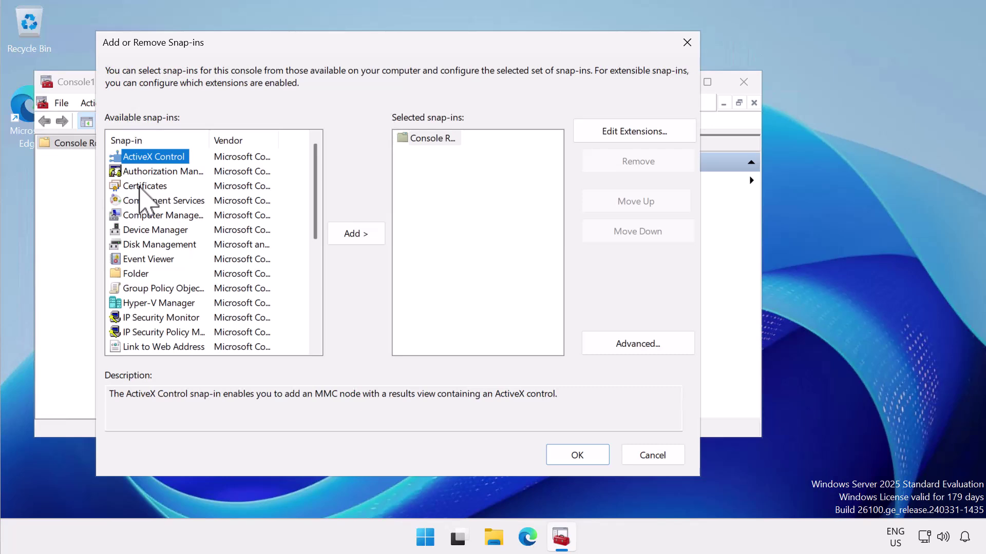
click(143, 186)
click(356, 234)
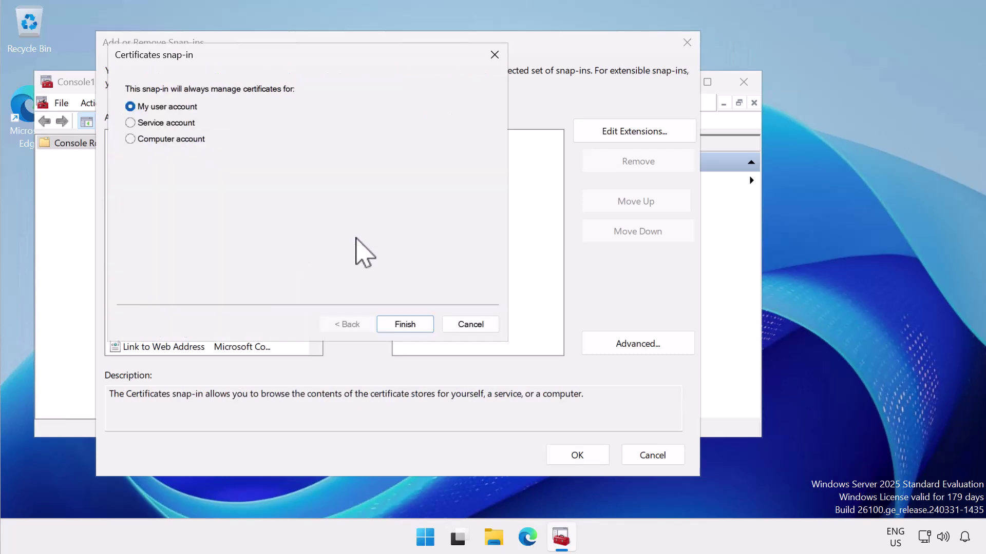
click(166, 137)
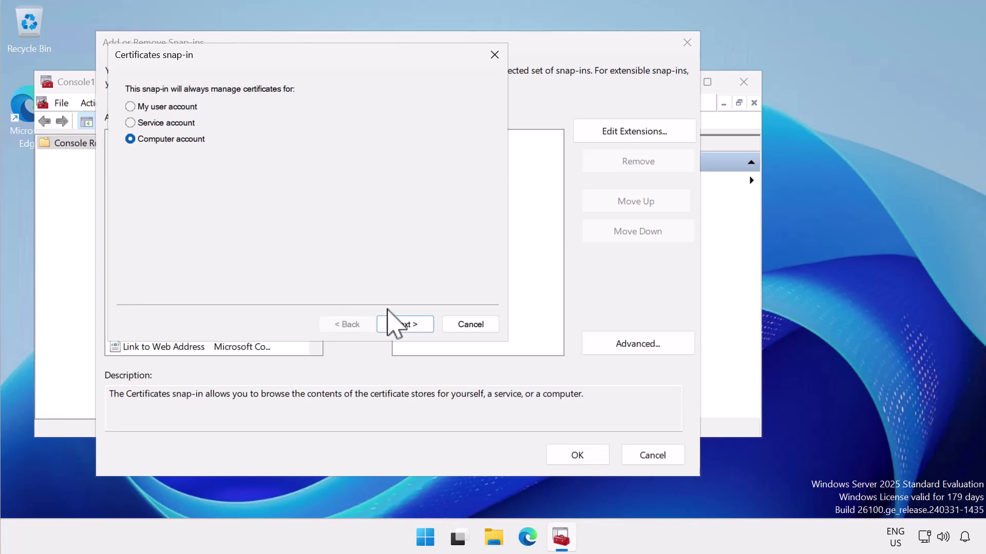
click(405, 324)
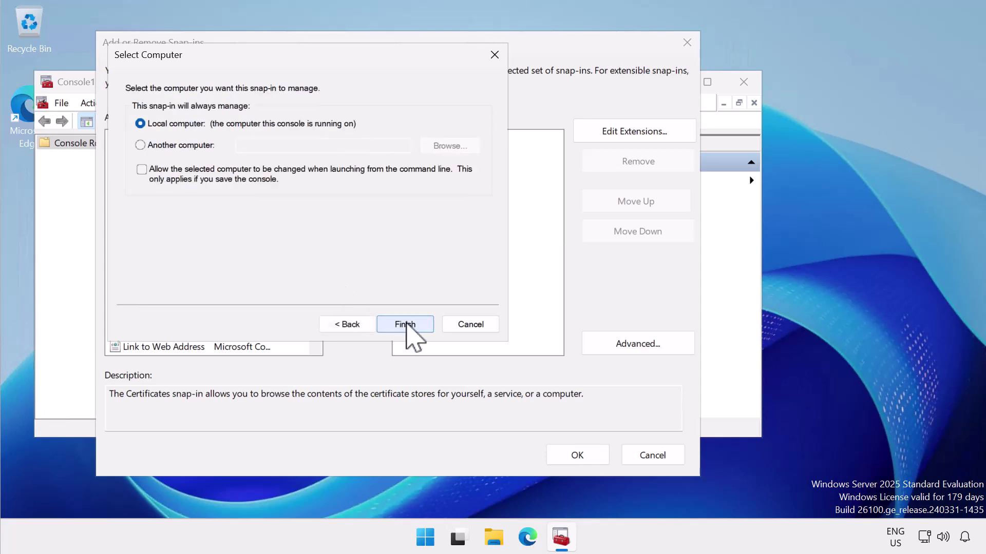
click(405, 324)
click(570, 455)
Step: Start a new certificate request from the Personal store of the local computer's certificates
click(153, 157)
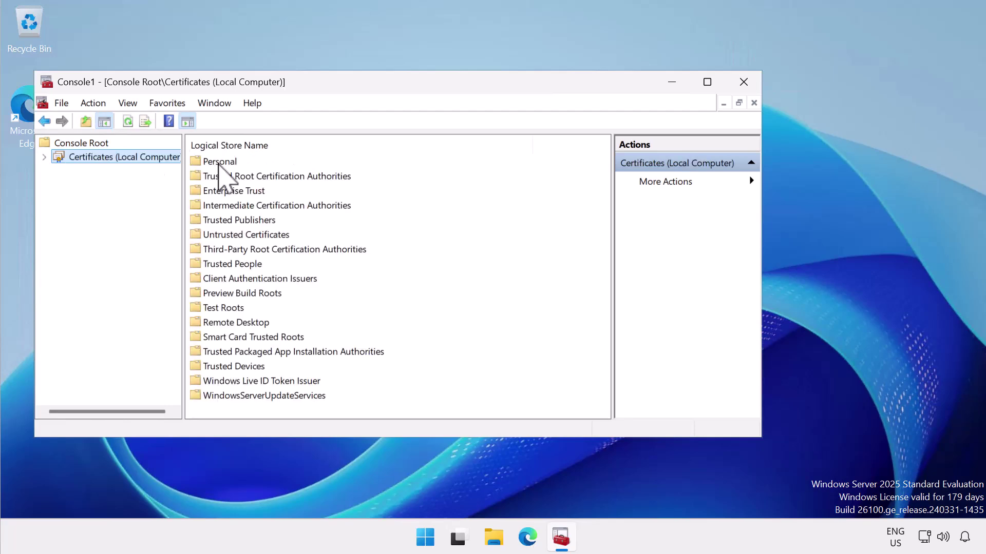
double_click(219, 162)
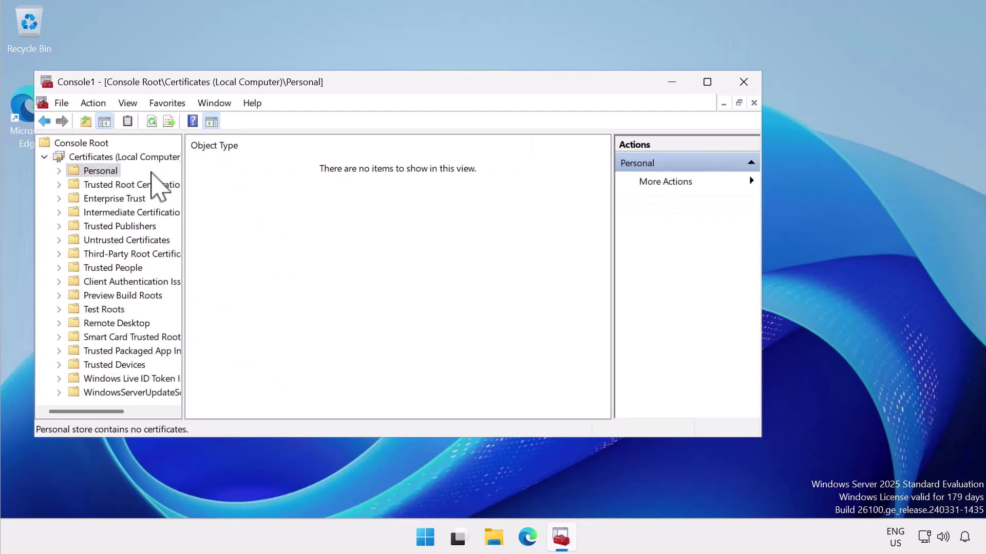
right_click(110, 172)
mouse_move(149, 211)
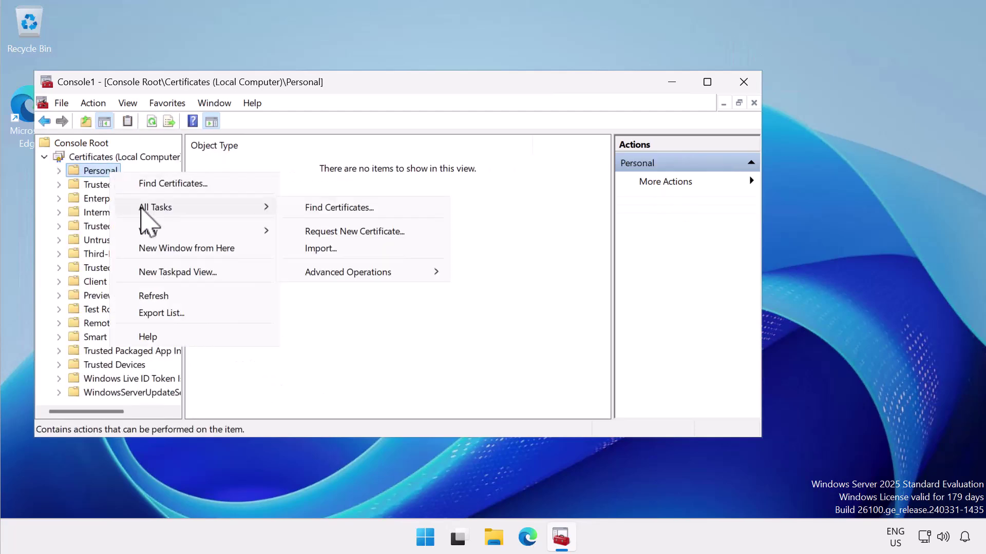
click(322, 231)
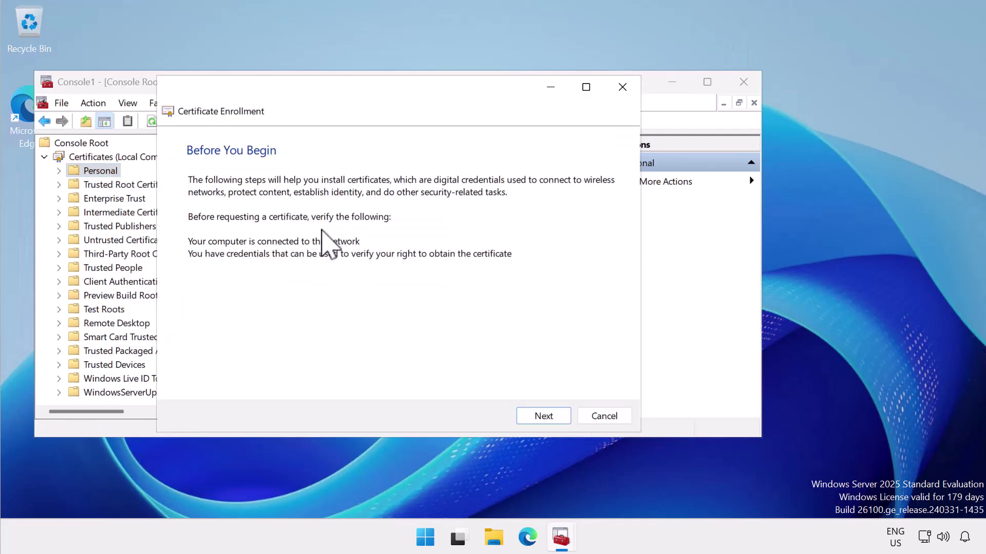
Step: Enroll a Computer certificate through the Active Directory Enrollment Policy and finish the enrollment wizard
click(543, 416)
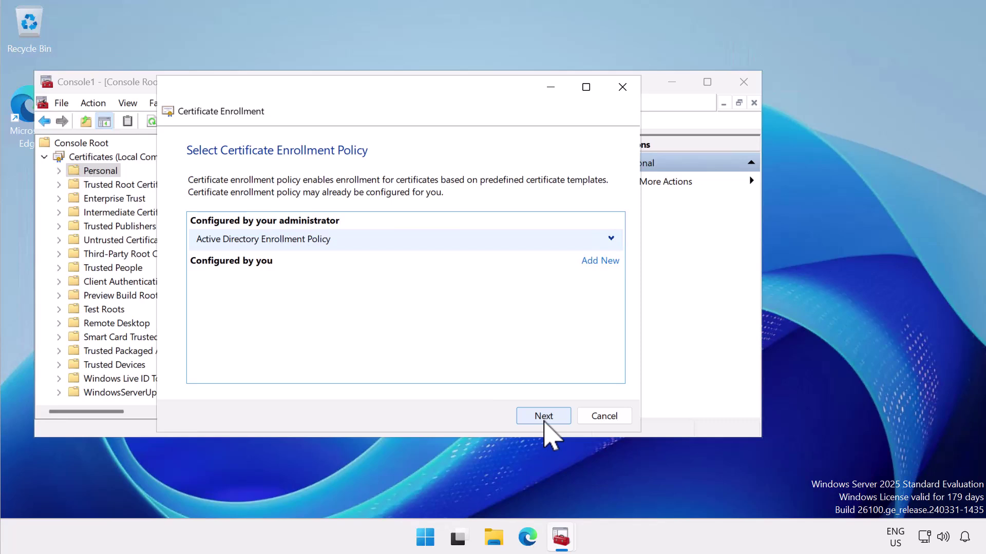
click(544, 416)
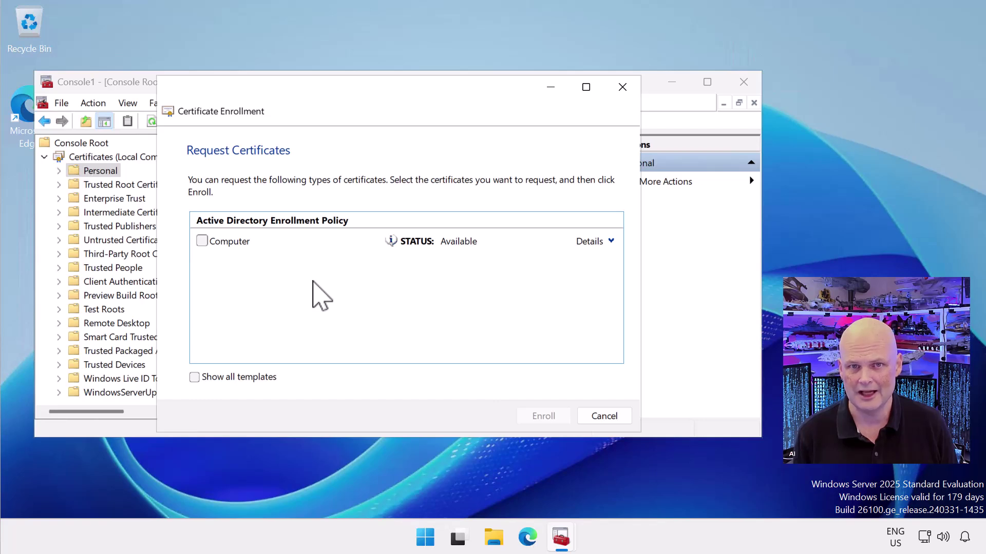
click(202, 242)
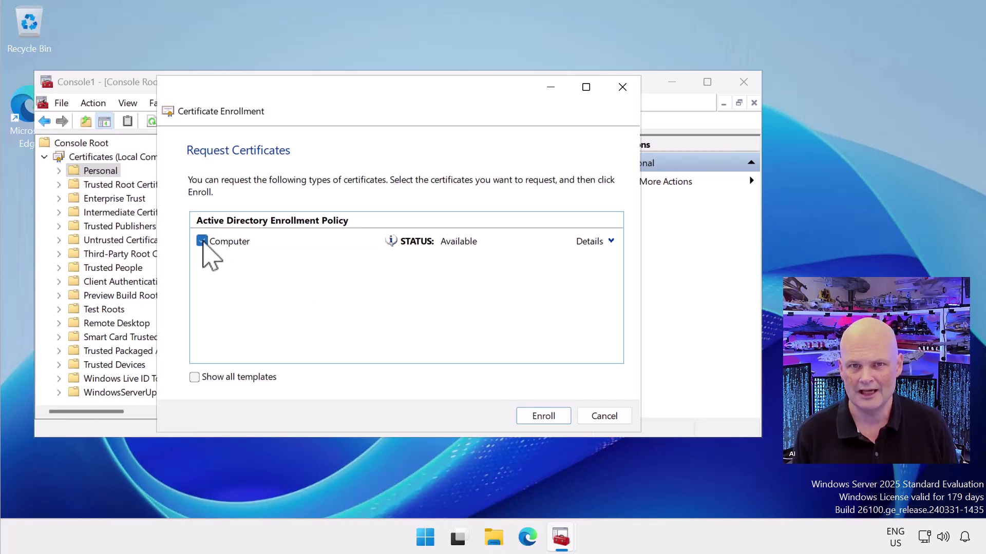
click(532, 416)
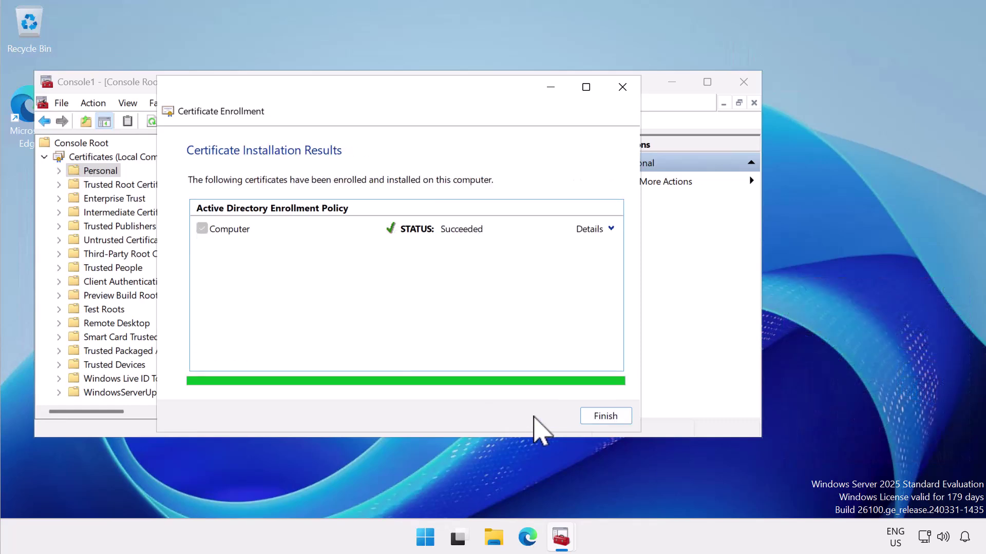
click(598, 418)
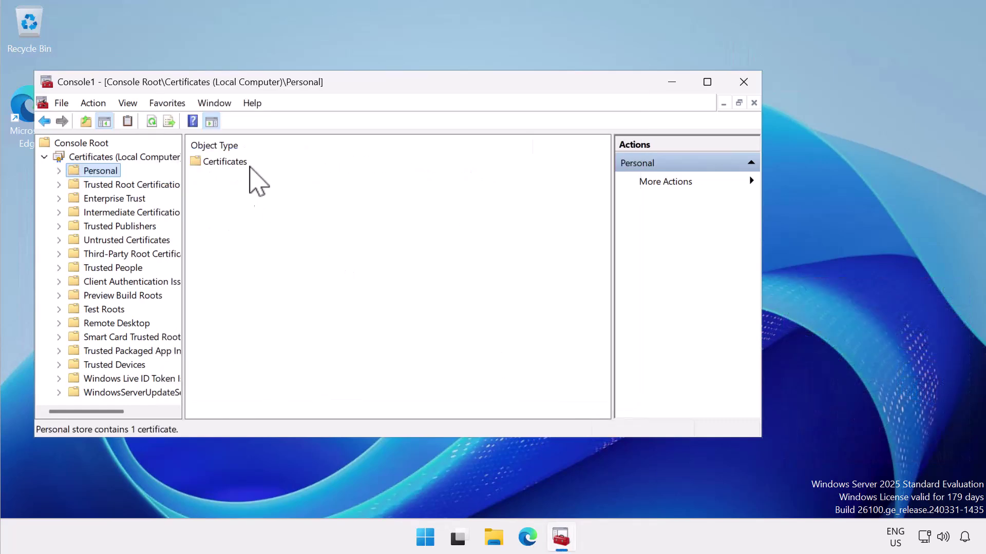
Step: Examine the general information of the newly enrolled certificate in the Personal store, then close it
double_click(229, 162)
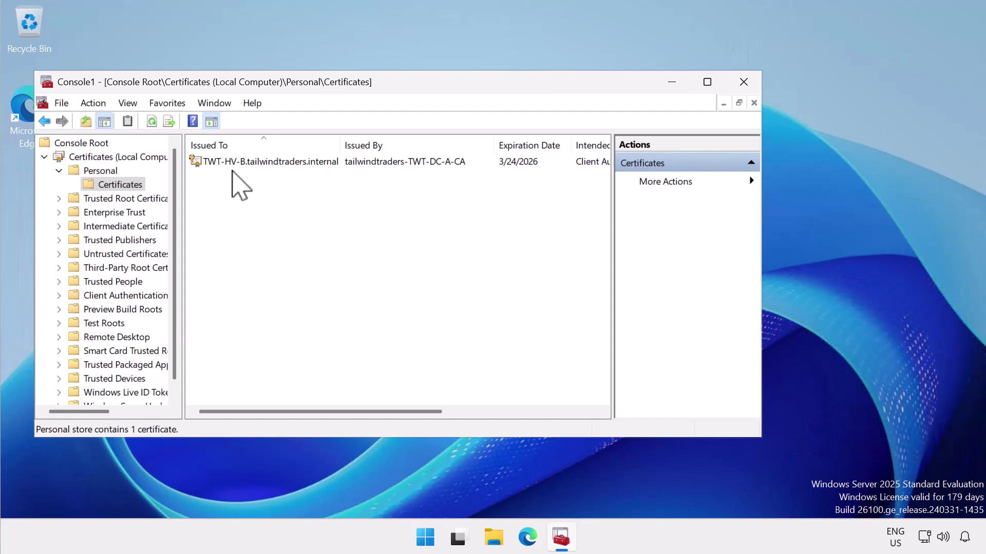
click(235, 165)
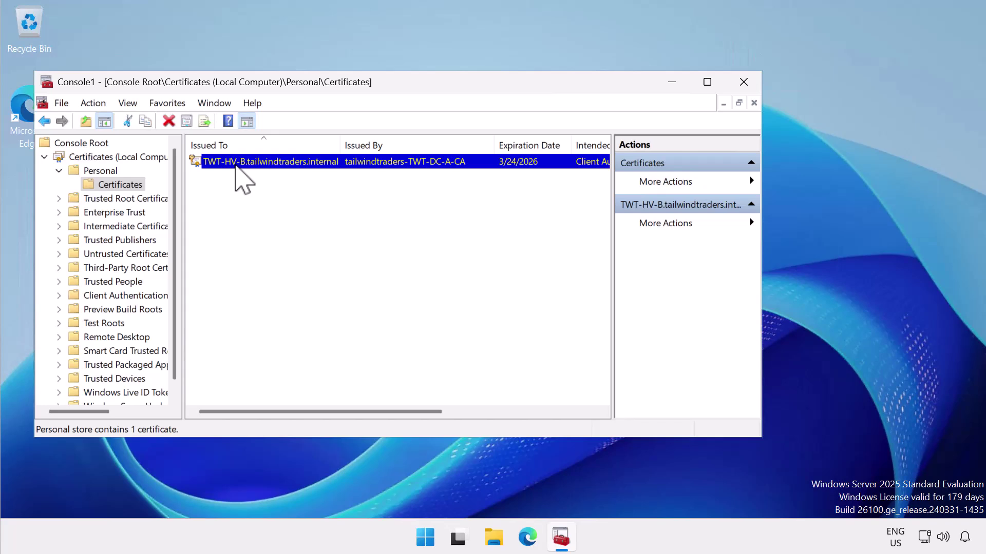
double_click(235, 166)
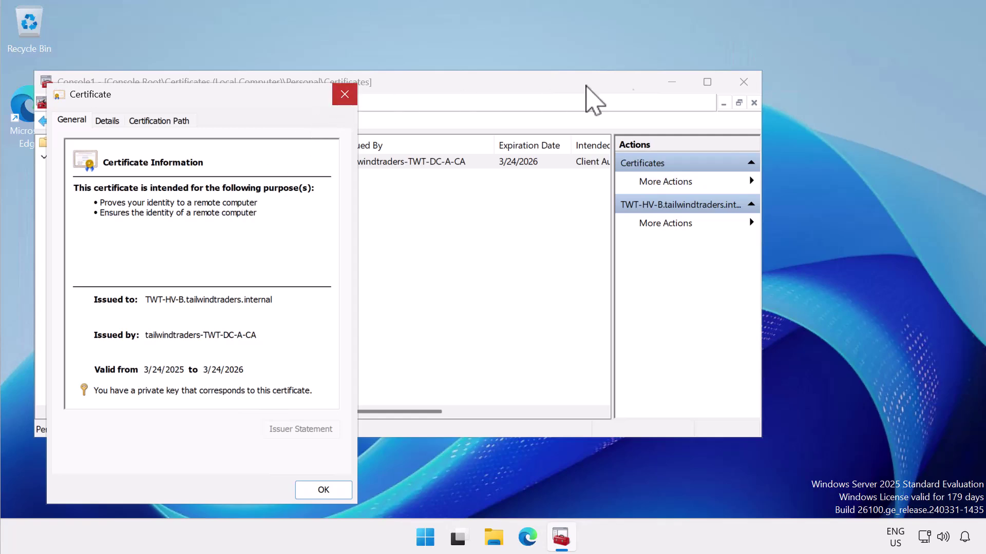
key(Escape)
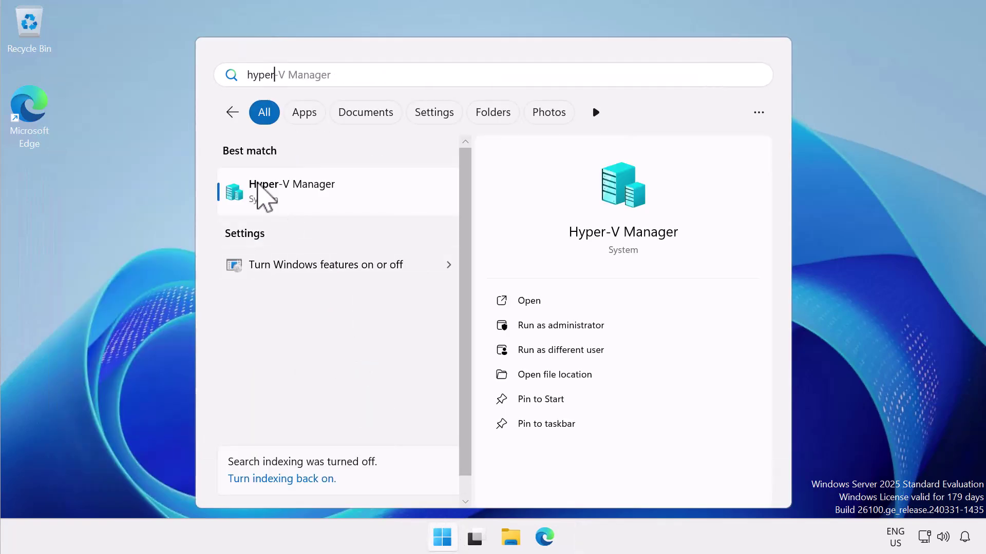
Step: Switch to Hyper-V Manager and enable TWT-HV-B as a Replica server in its replication configuration
click(258, 191)
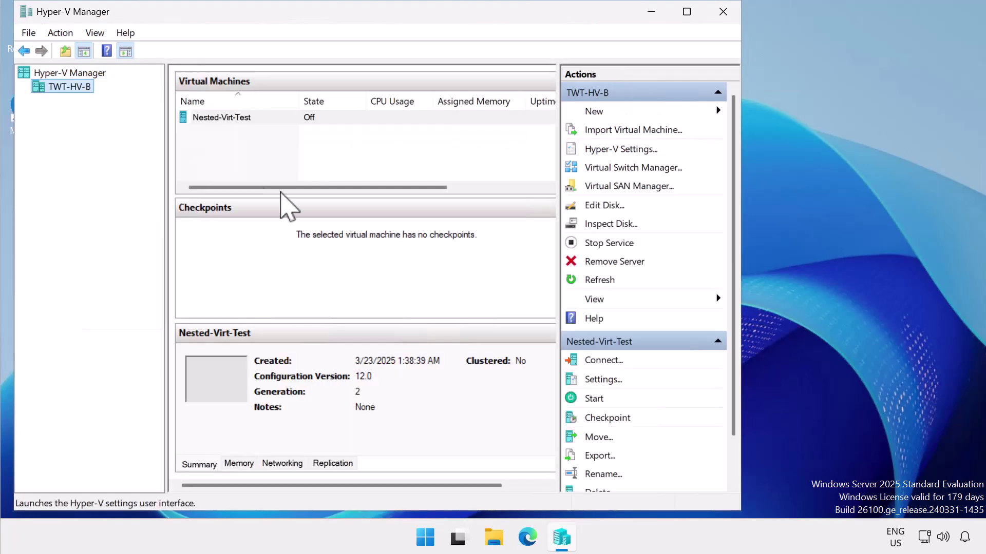
key(Return)
click(470, 68)
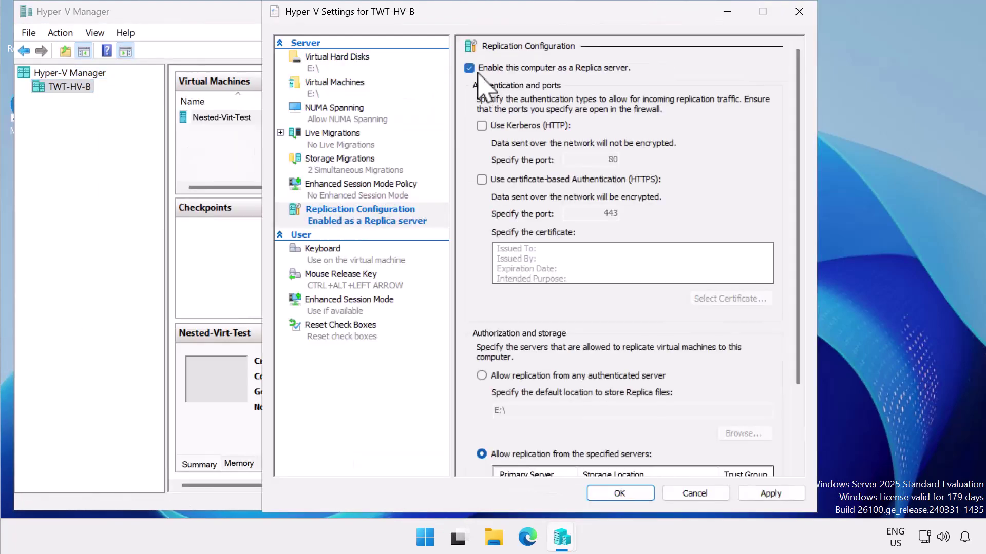
Step: Enable certificate-based authentication (HTTPS) for replication and select the TWT-HV-B.tailwindtraders.internal certificate
click(481, 179)
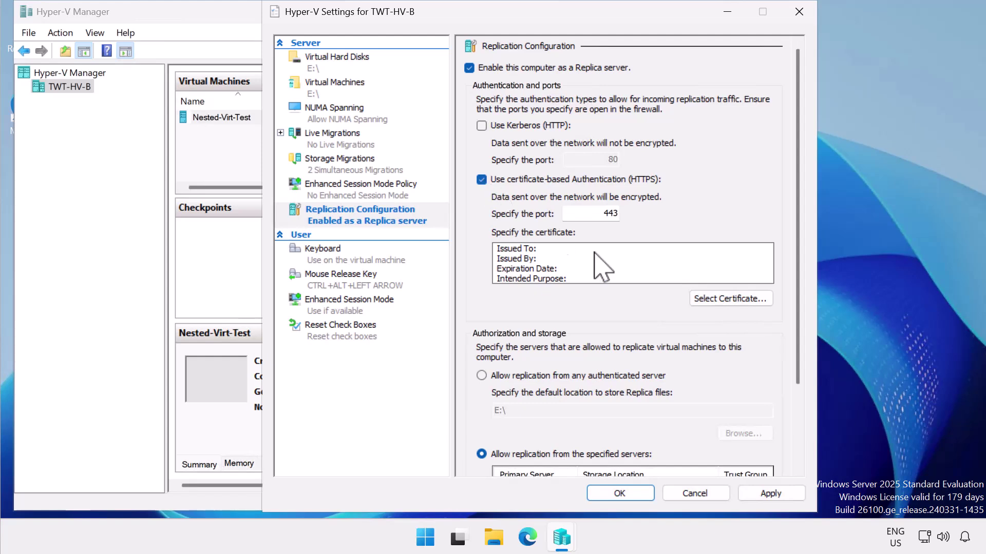
click(714, 302)
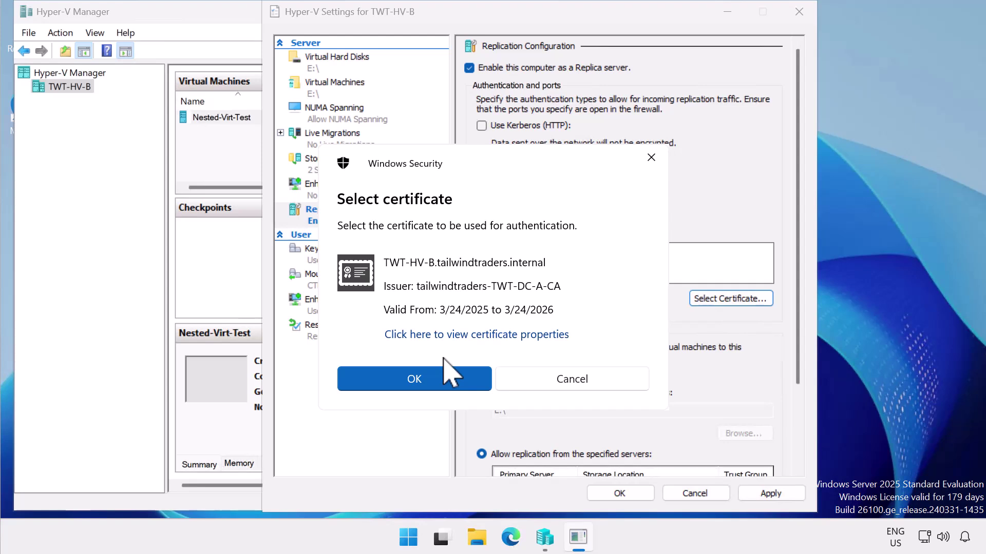
click(440, 384)
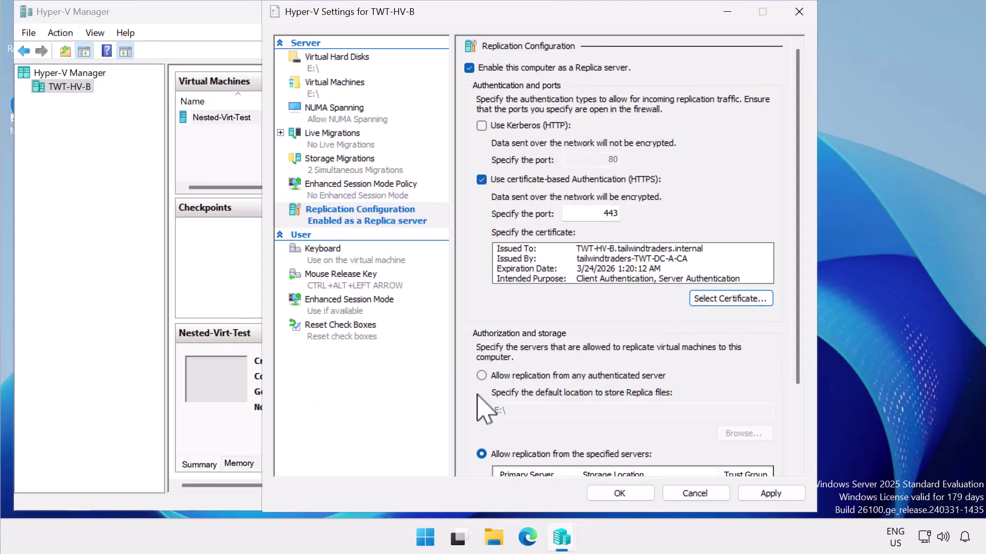